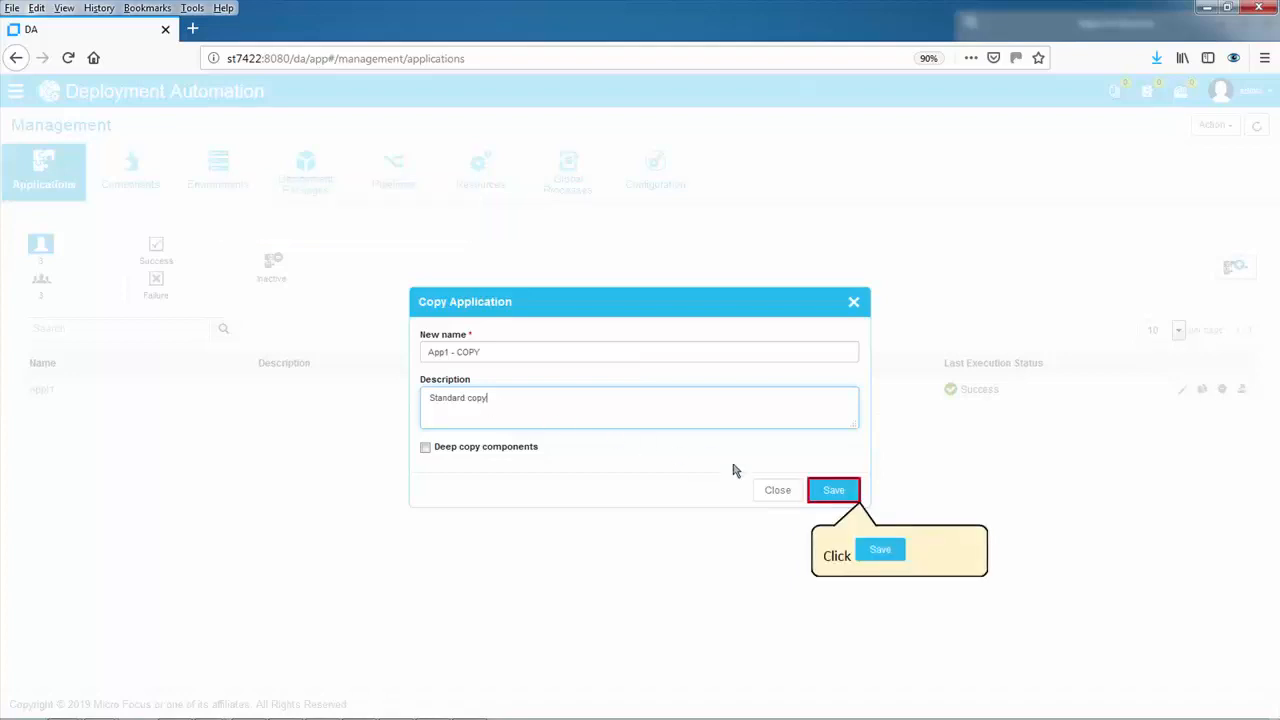
Step: Save the standard application copy named App1 - COPY
{"action": "left_click", "coordinate": [834, 490]}
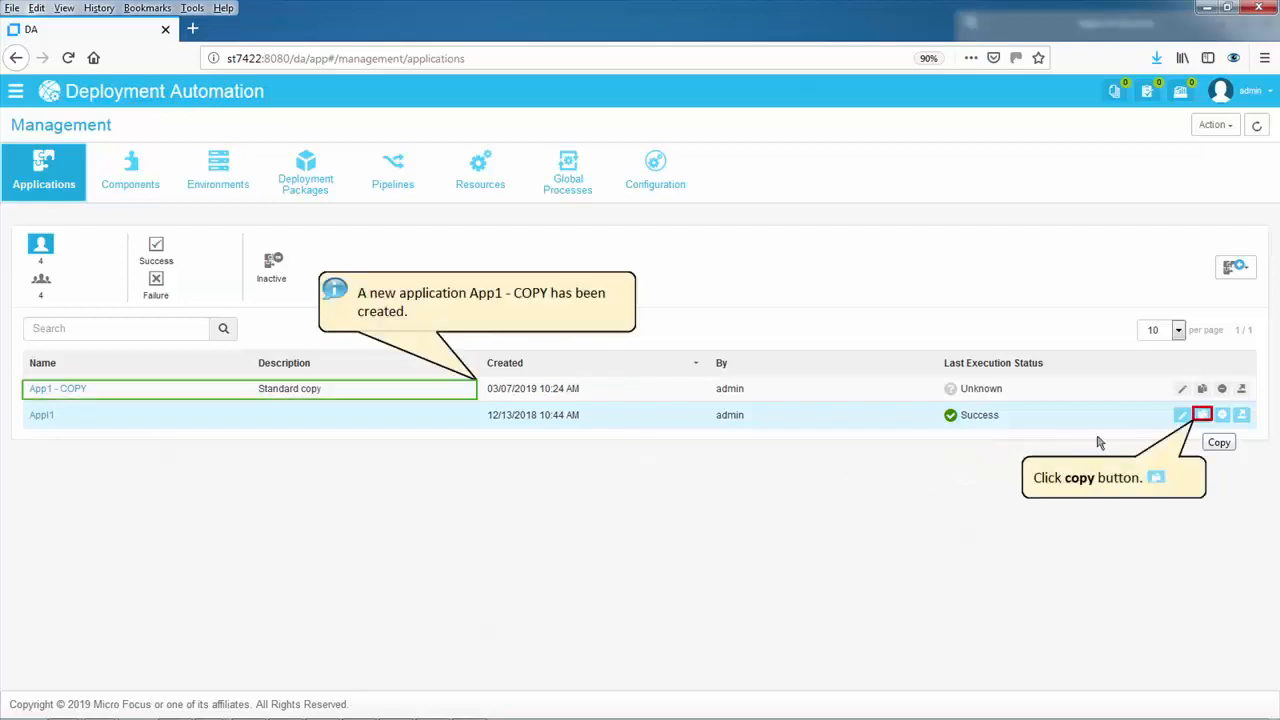
Step: Set up a copy of application Appl1 named App1 - DEEPCOPY with the description "Deep copy" and deep copying of components enabled
{"action": "left_click", "coordinate": [1202, 416]}
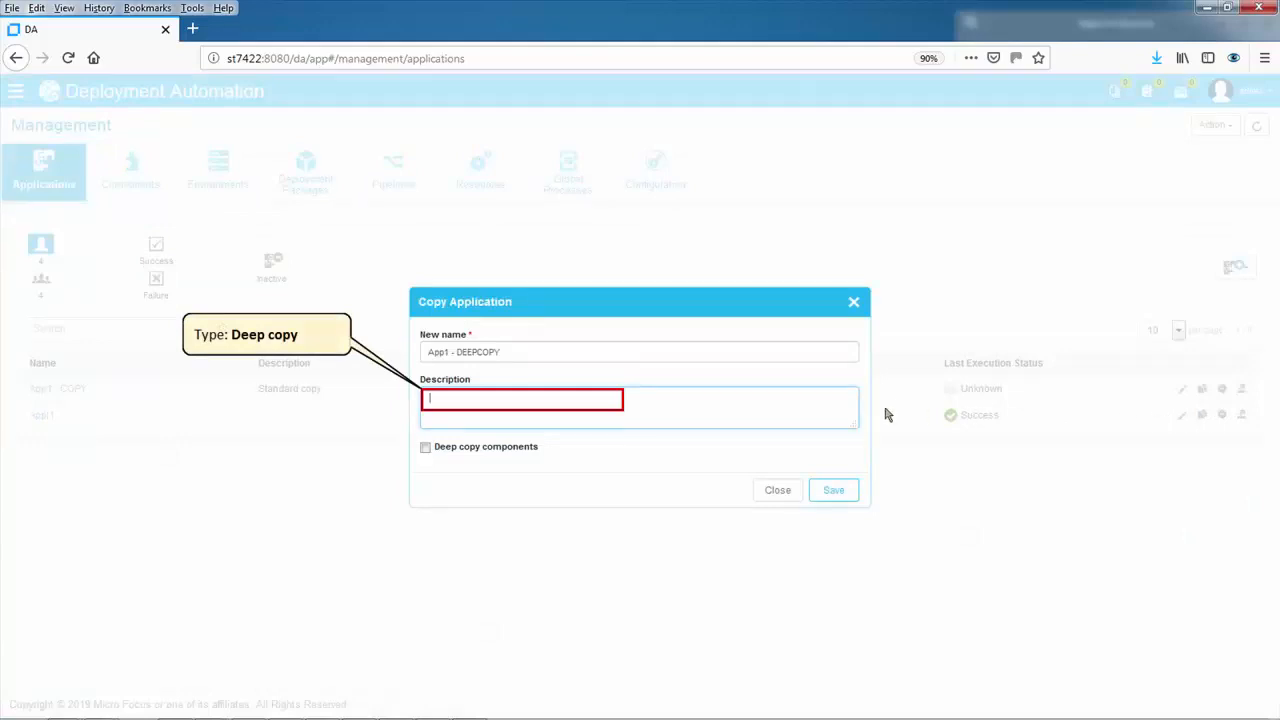
{"action": "type", "text": "De"}
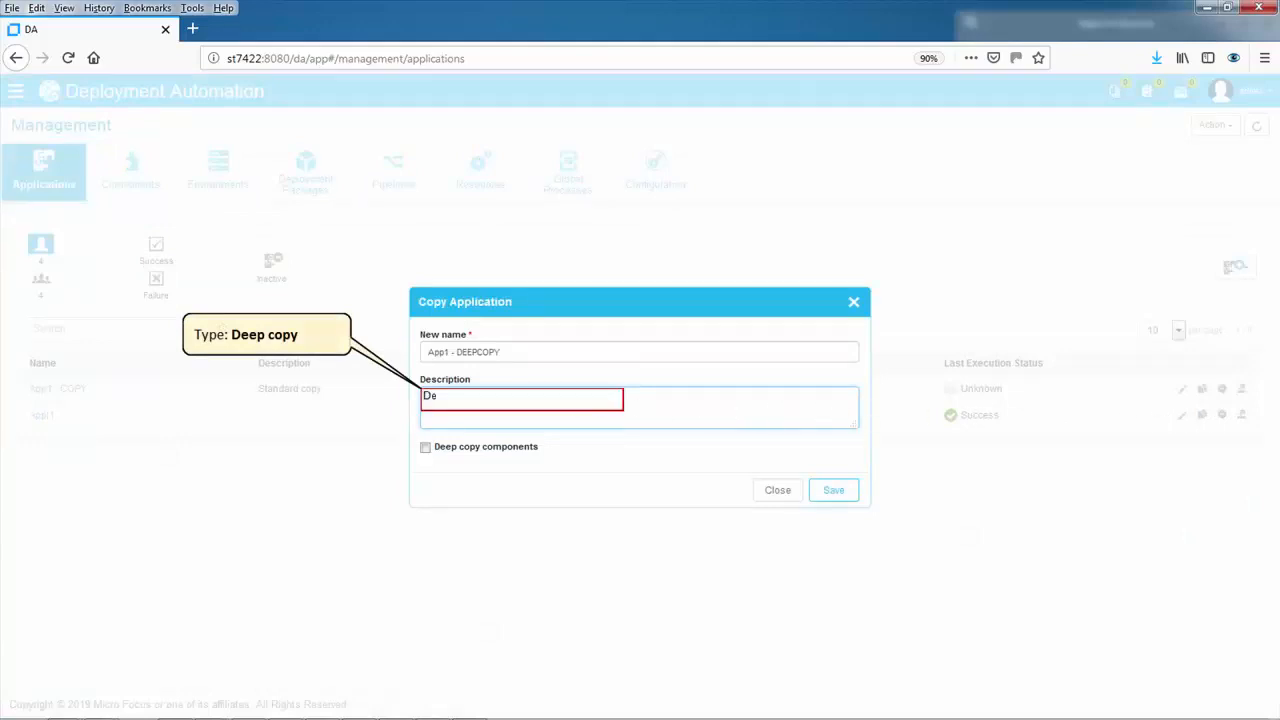
{"action": "type", "text": "ep copy"}
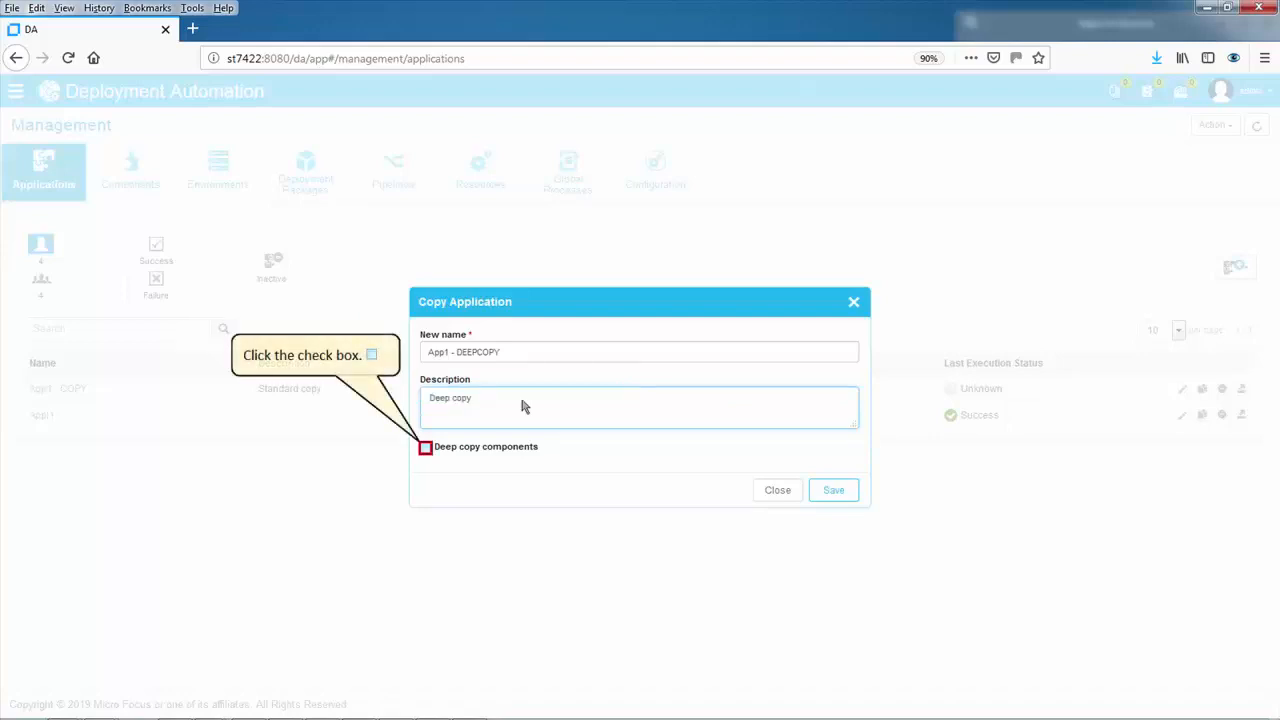
{"action": "left_click", "coordinate": [426, 447]}
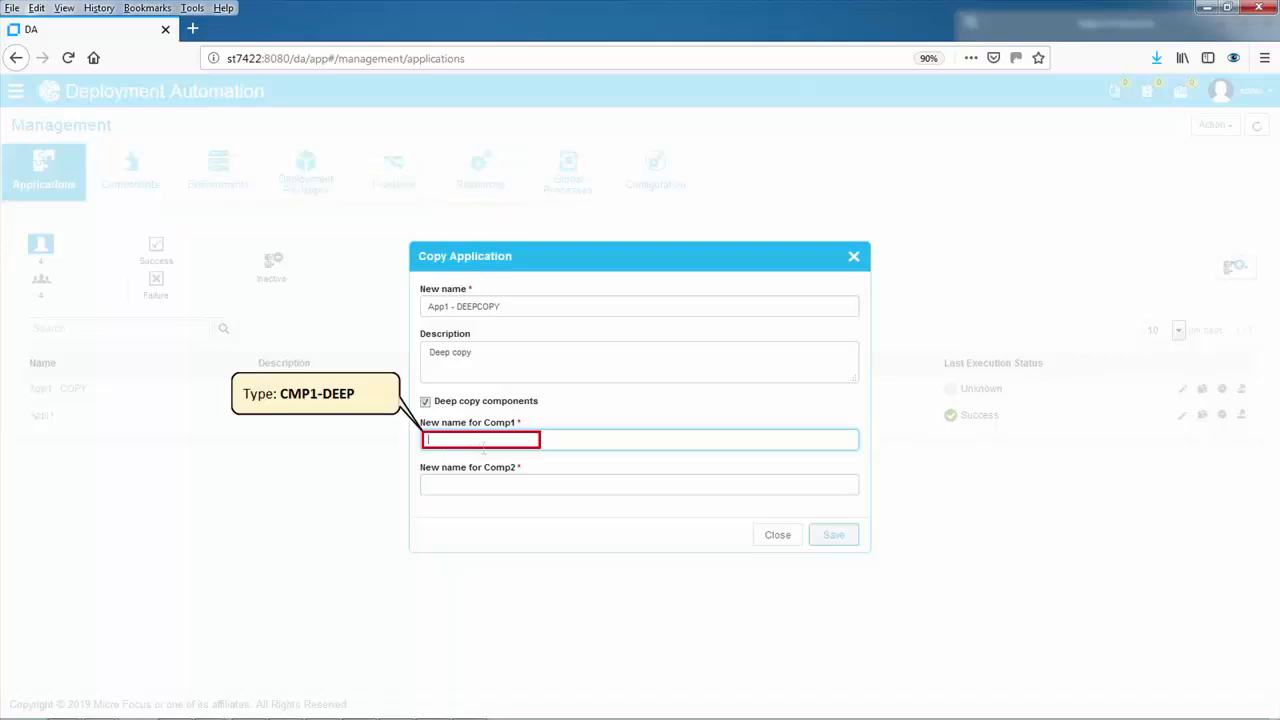
Step: Name the copies of Comp1 and Comp2 CMP1-DEEP and CMP2-DEEP, and save the deep application copy
{"action": "type", "text": "CMP1-D"}
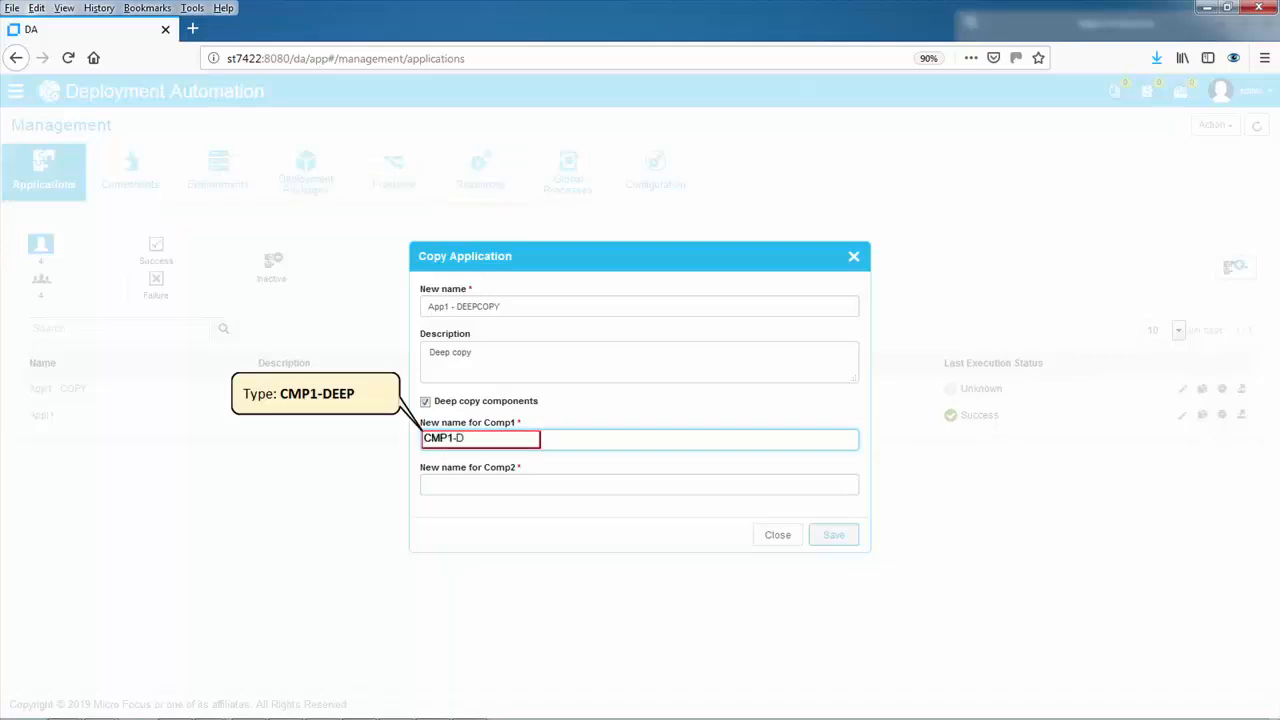
{"action": "type", "text": "EEP"}
{"action": "key", "text": "Tab"}
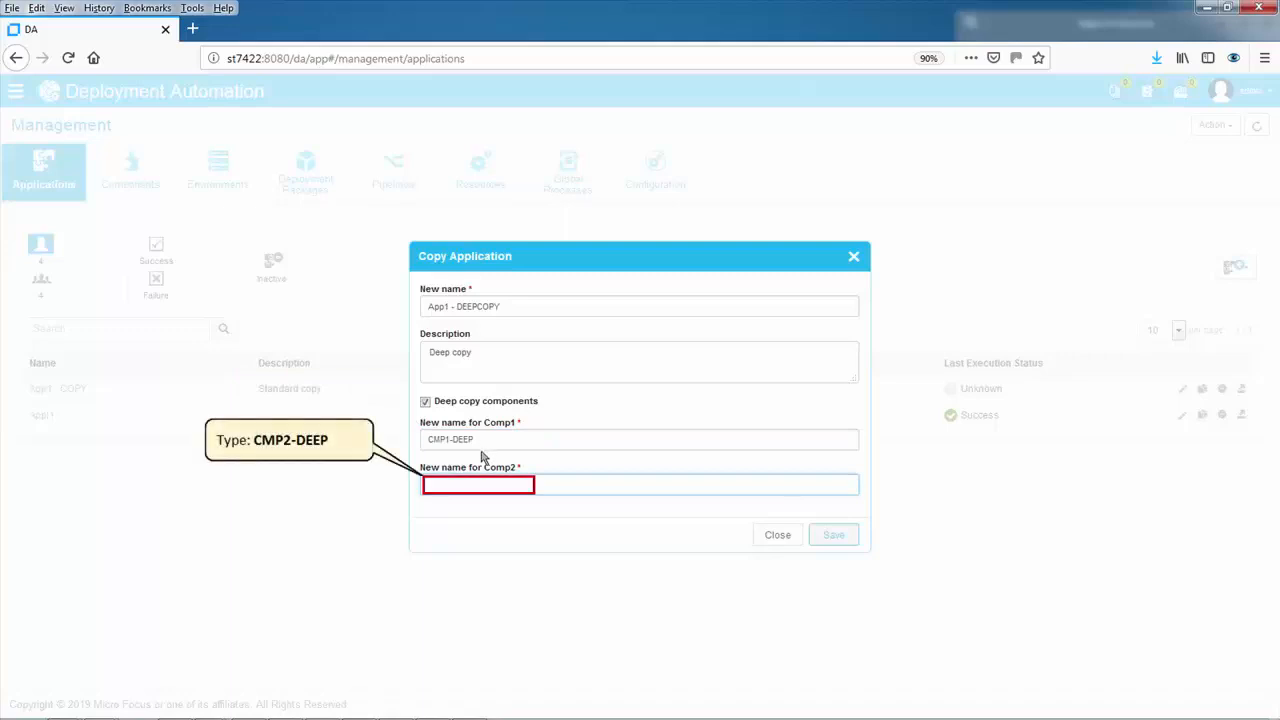
{"action": "type", "text": "CMP2-DEEP"}
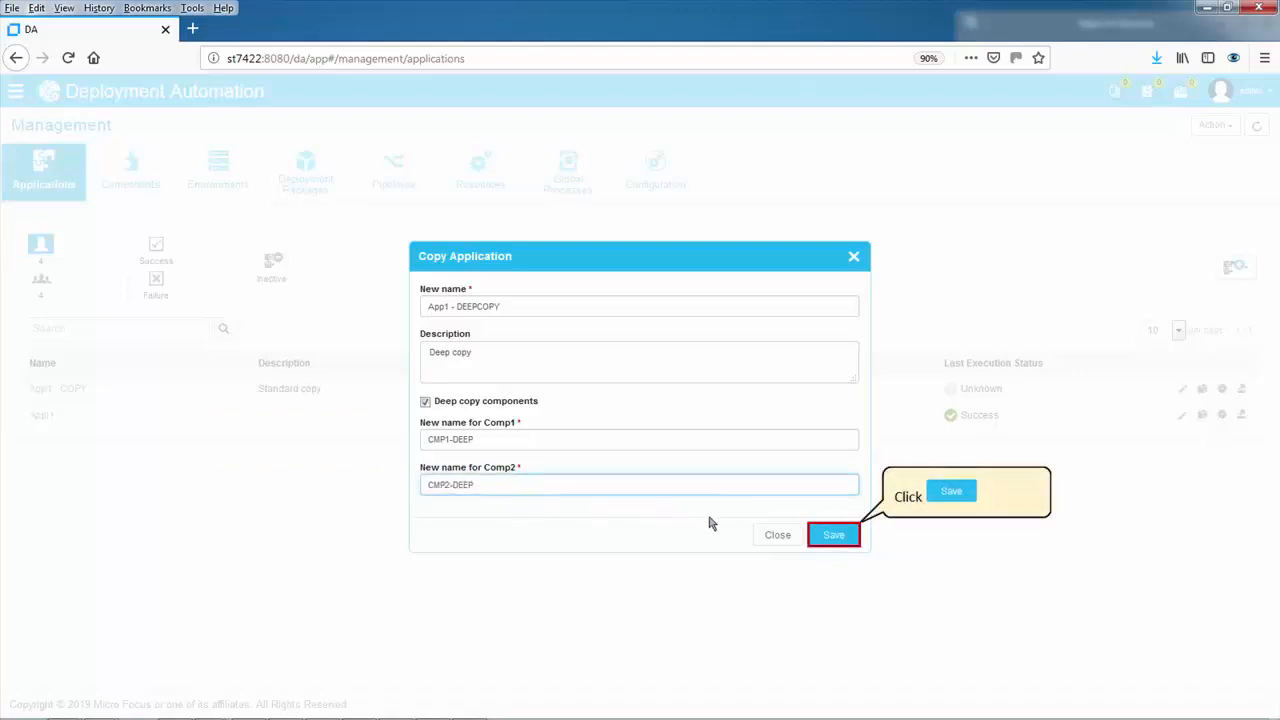
{"action": "left_click", "coordinate": [832, 535]}
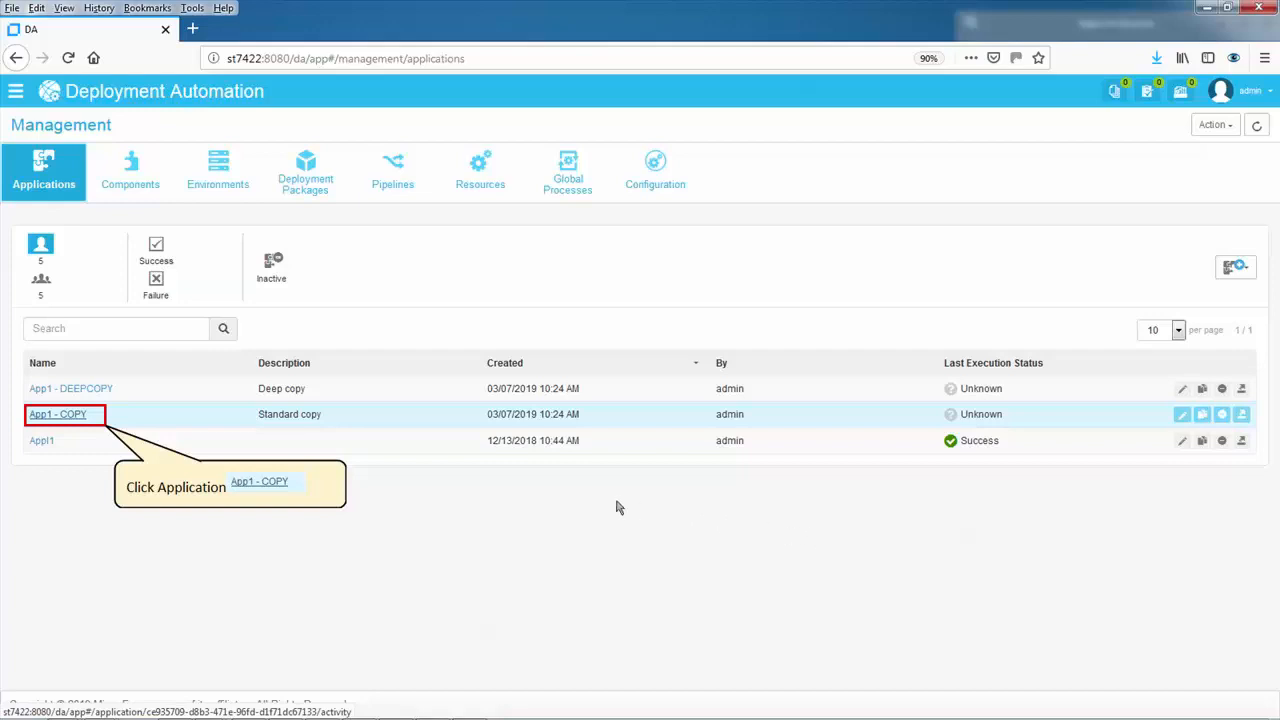
Step: Open the design of process DepCmp1 belonging to component Comp1 in application App1 - COPY
{"action": "left_click", "coordinate": [62, 416]}
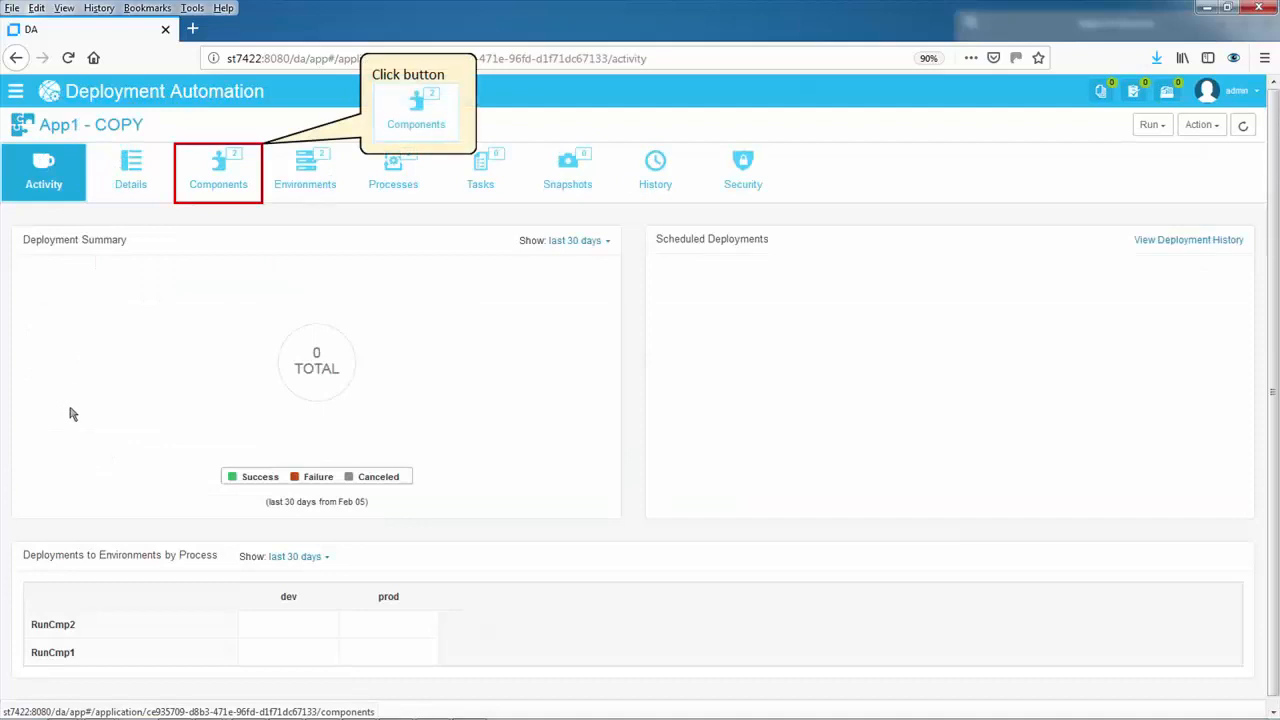
{"action": "left_click", "coordinate": [218, 178]}
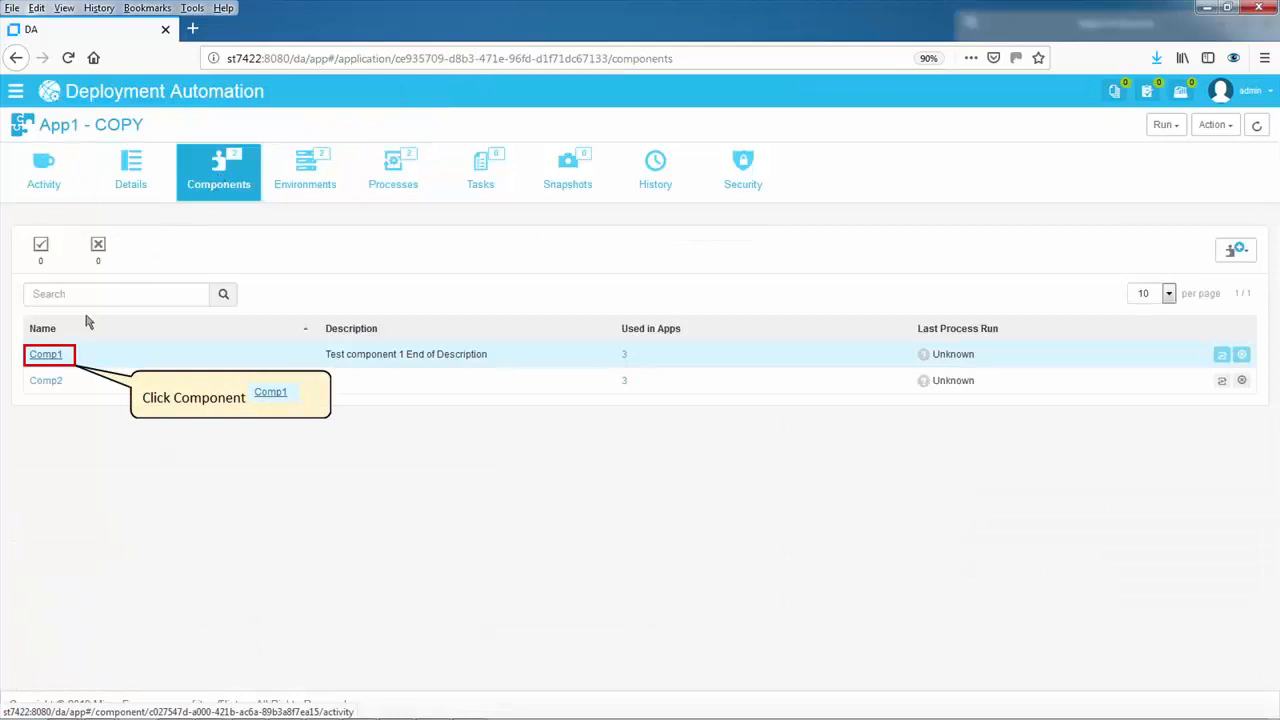
{"action": "left_click", "coordinate": [49, 355]}
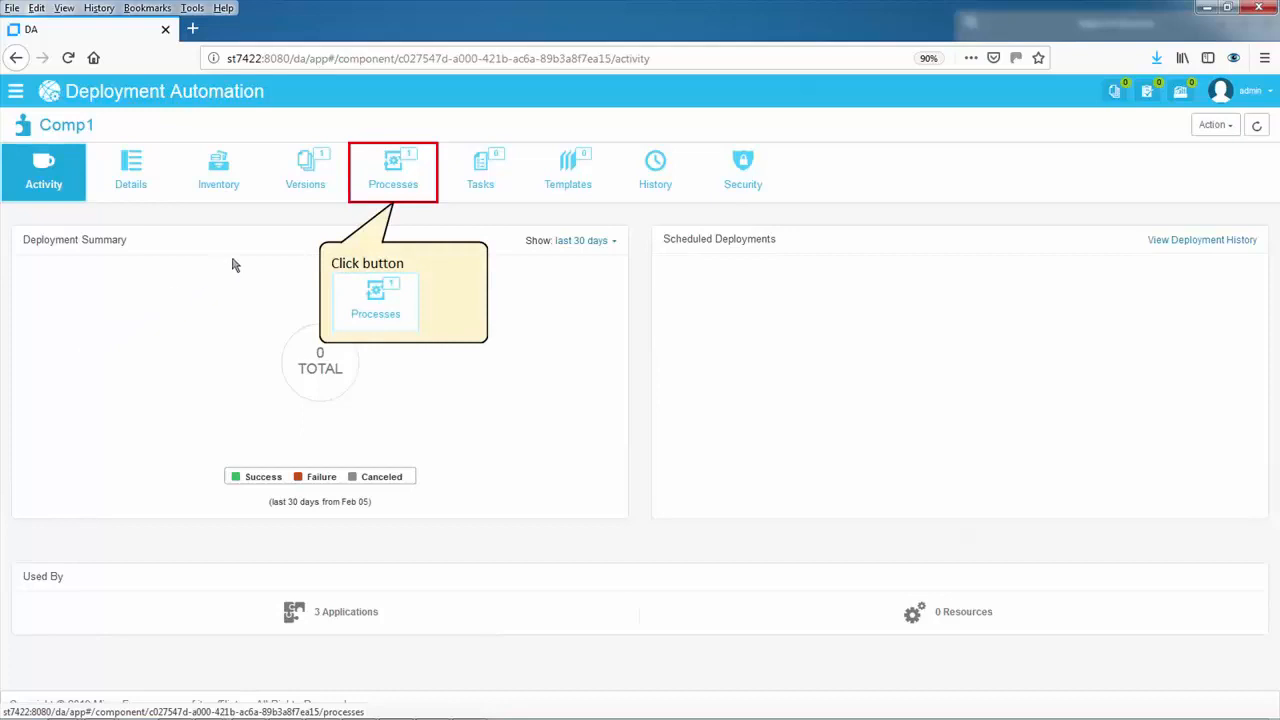
{"action": "left_click", "coordinate": [393, 175]}
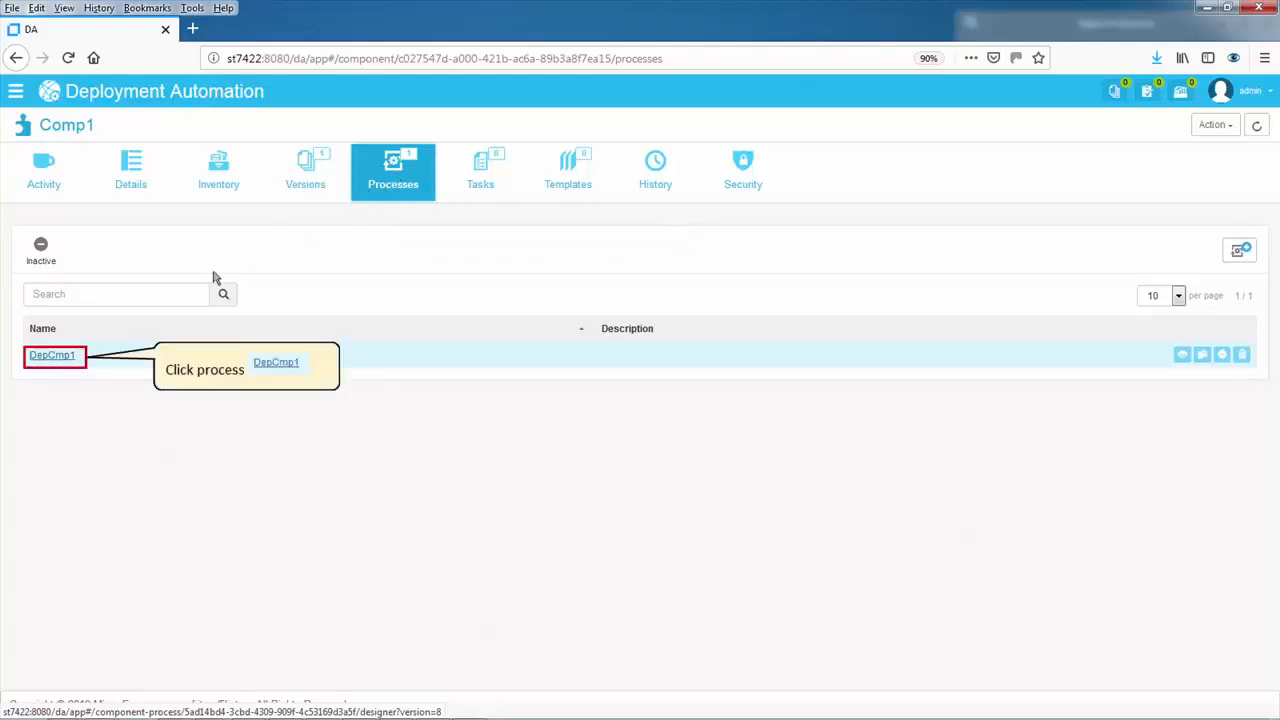
{"action": "left_click", "coordinate": [56, 358]}
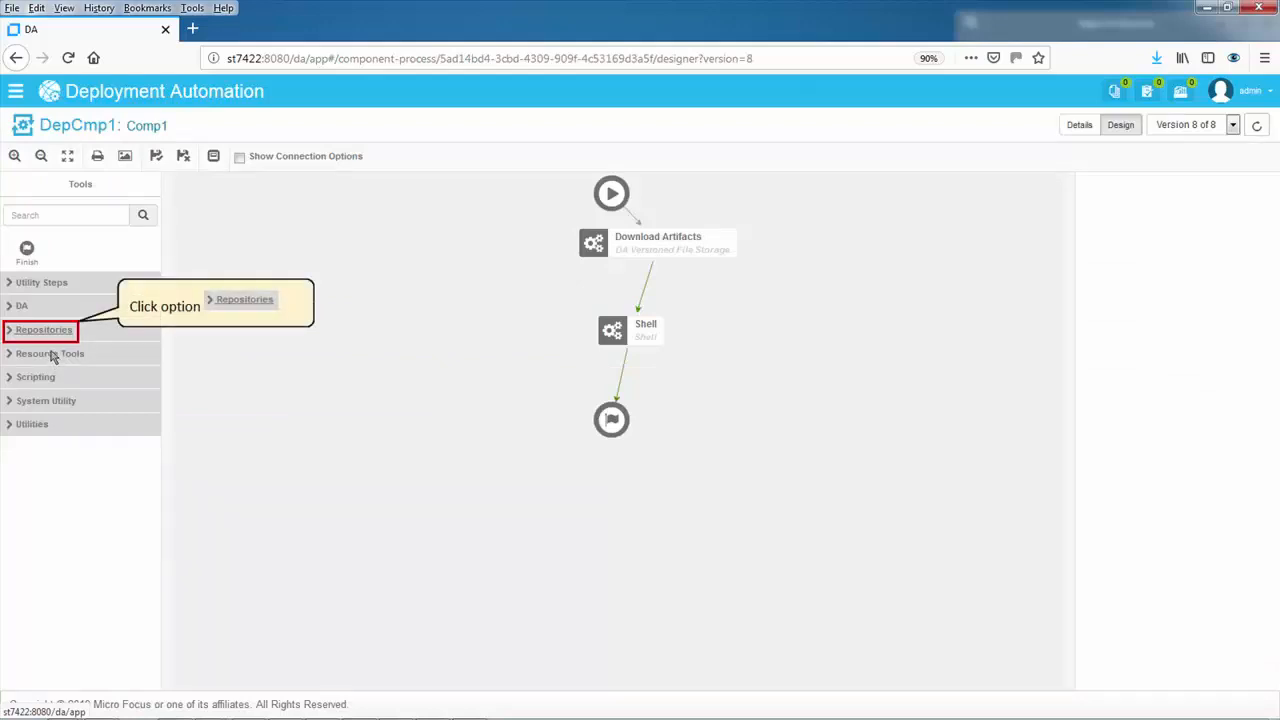
Step: Insert the DA repository step Verify Local Artifacts between Shell and the finish node, and save the process
{"action": "left_click", "coordinate": [42, 336]}
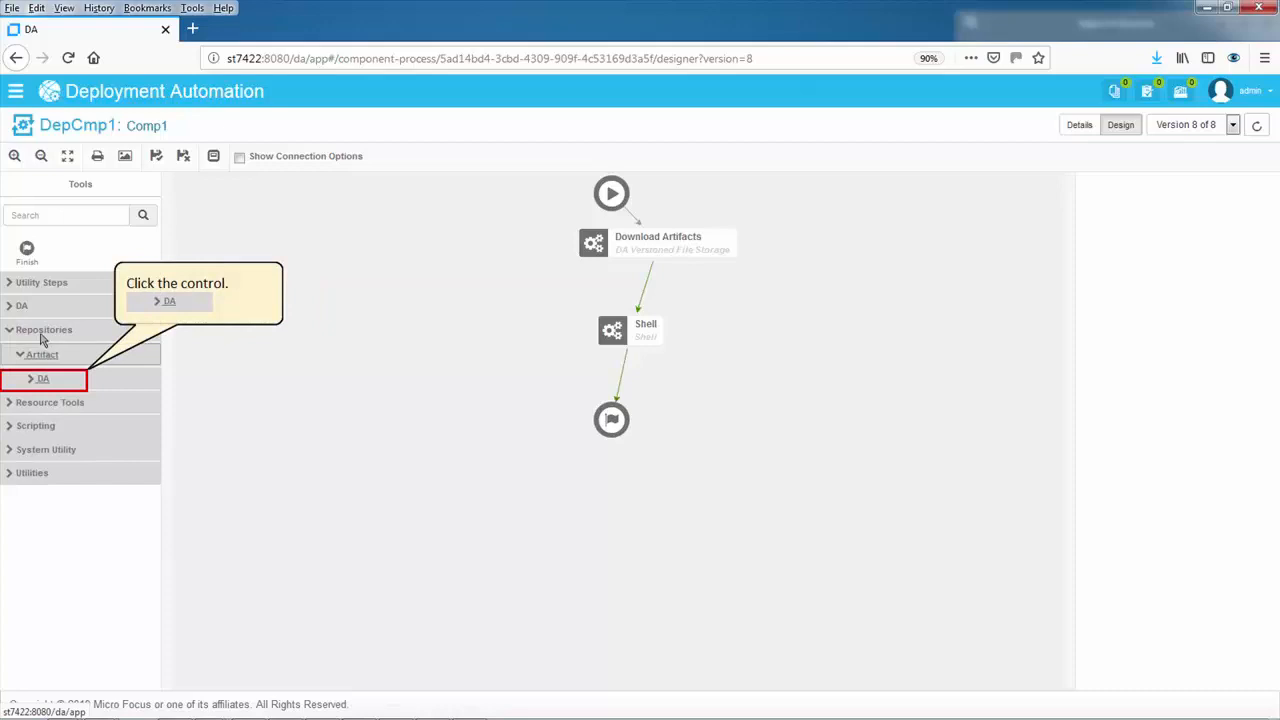
{"action": "left_click", "coordinate": [44, 382]}
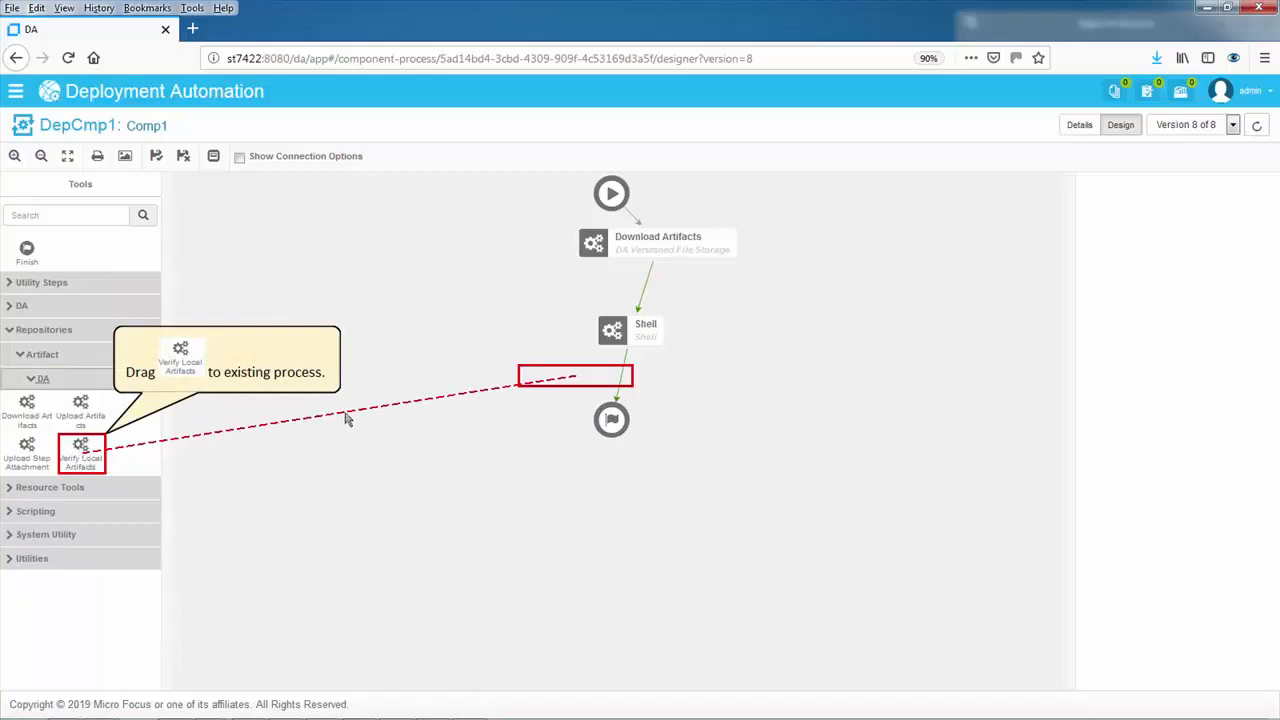
{"action": "left_click_drag", "start_coordinate": [345, 418], "coordinate": [575, 381]}
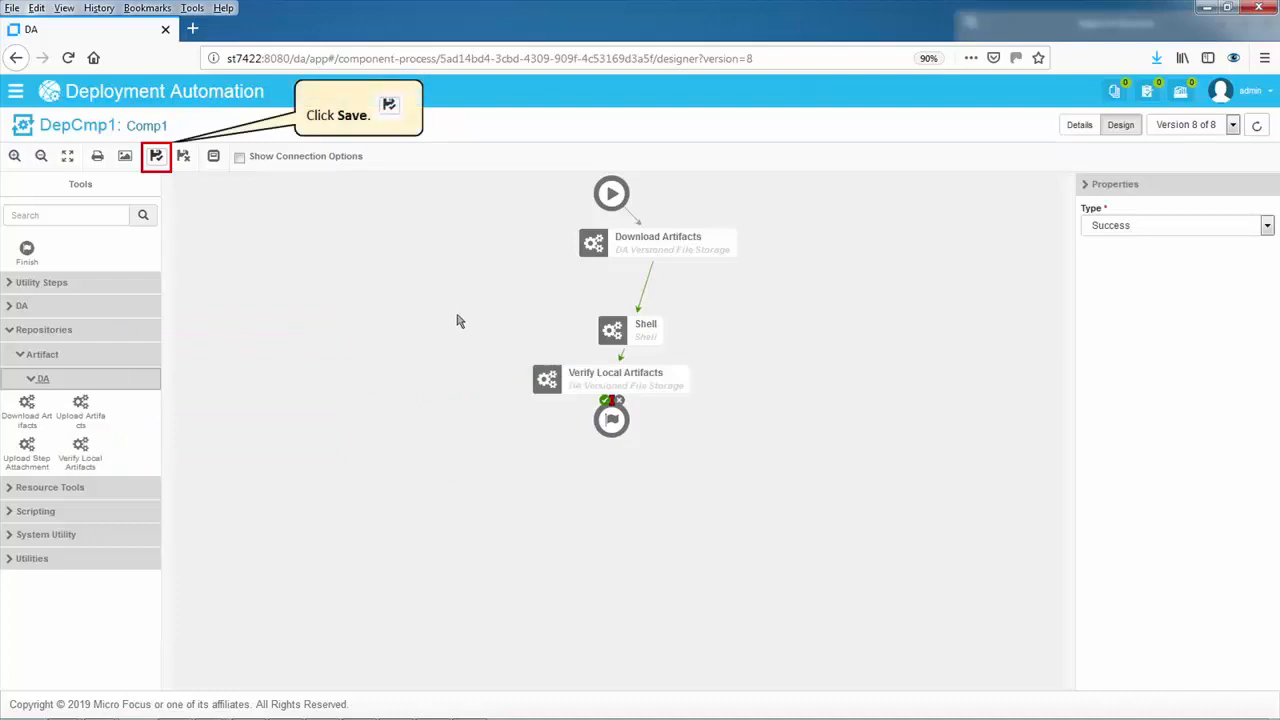
{"action": "left_click", "coordinate": [156, 158]}
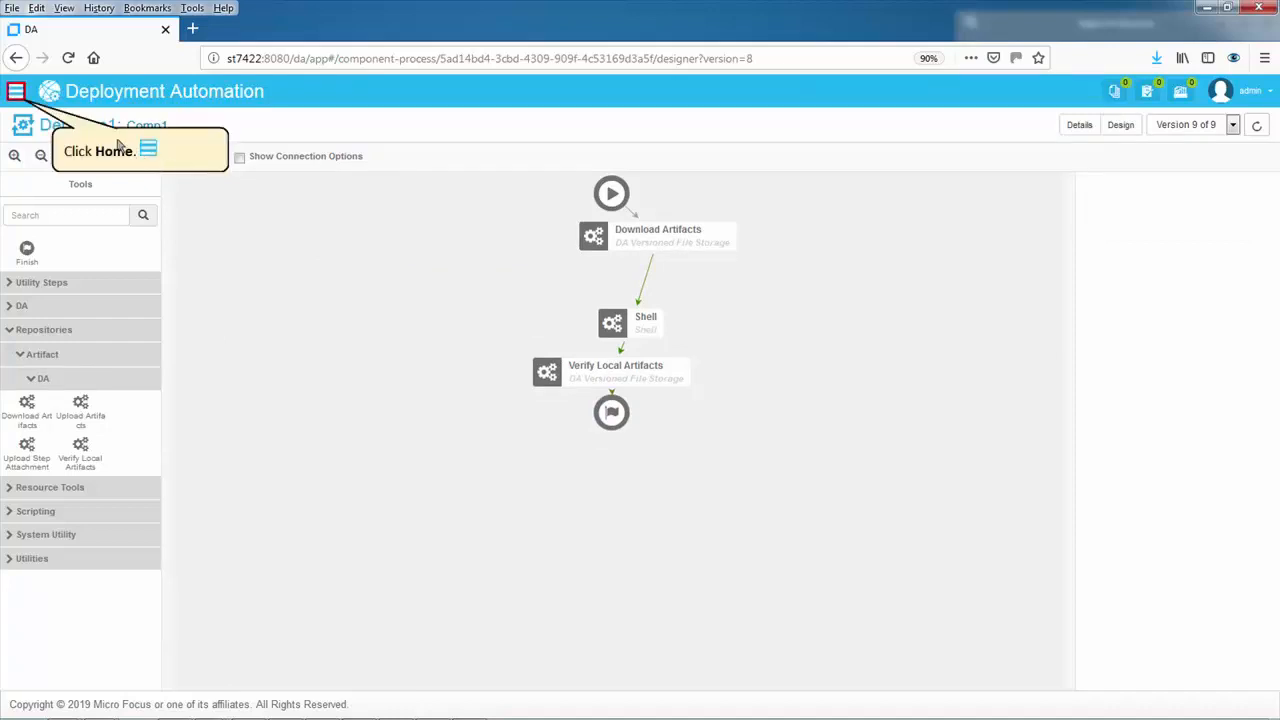
Step: Go to the original application Appl1 and view the design of its Comp1 component's DepCmp1 process
{"action": "left_click", "coordinate": [16, 93]}
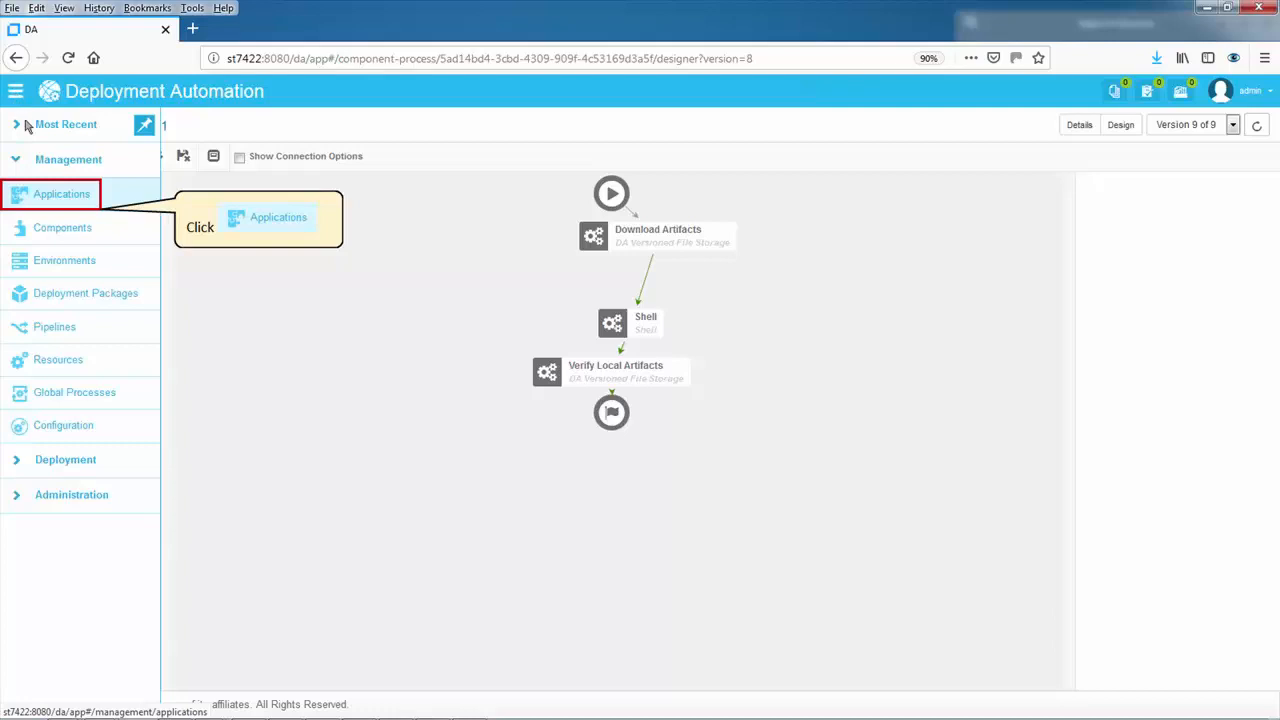
{"action": "left_click", "coordinate": [55, 195]}
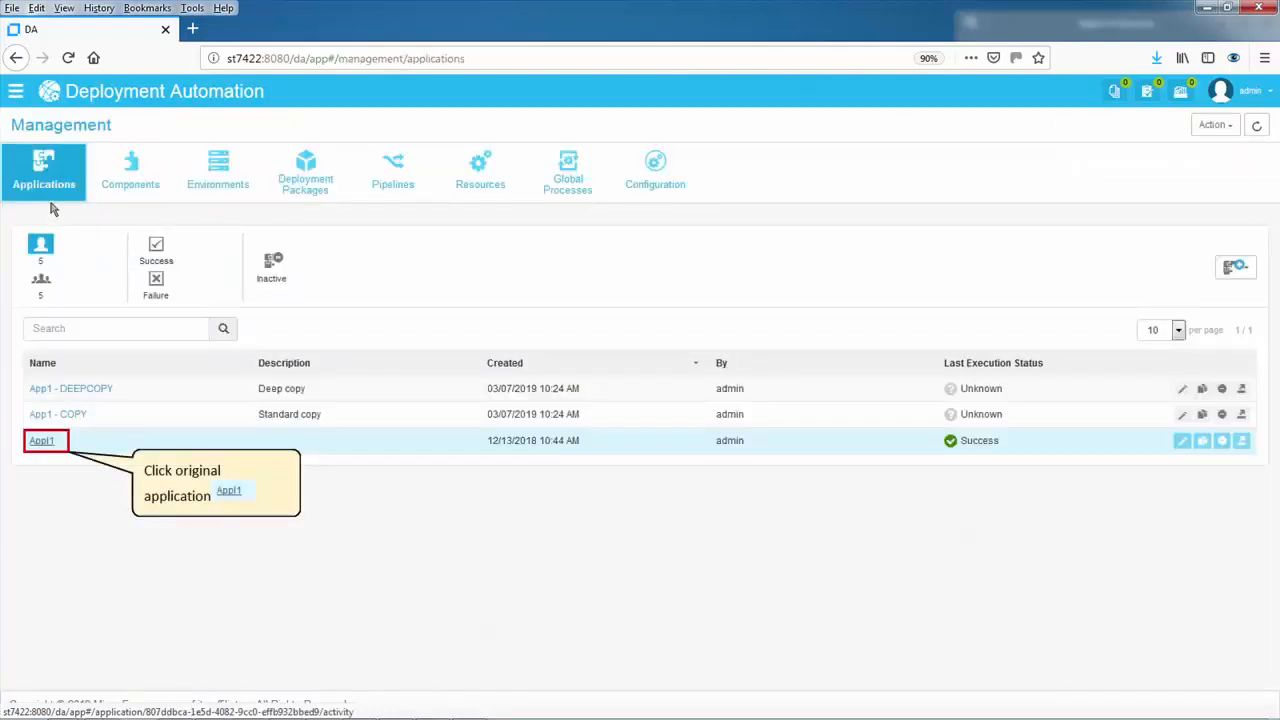
{"action": "left_click", "coordinate": [44, 441]}
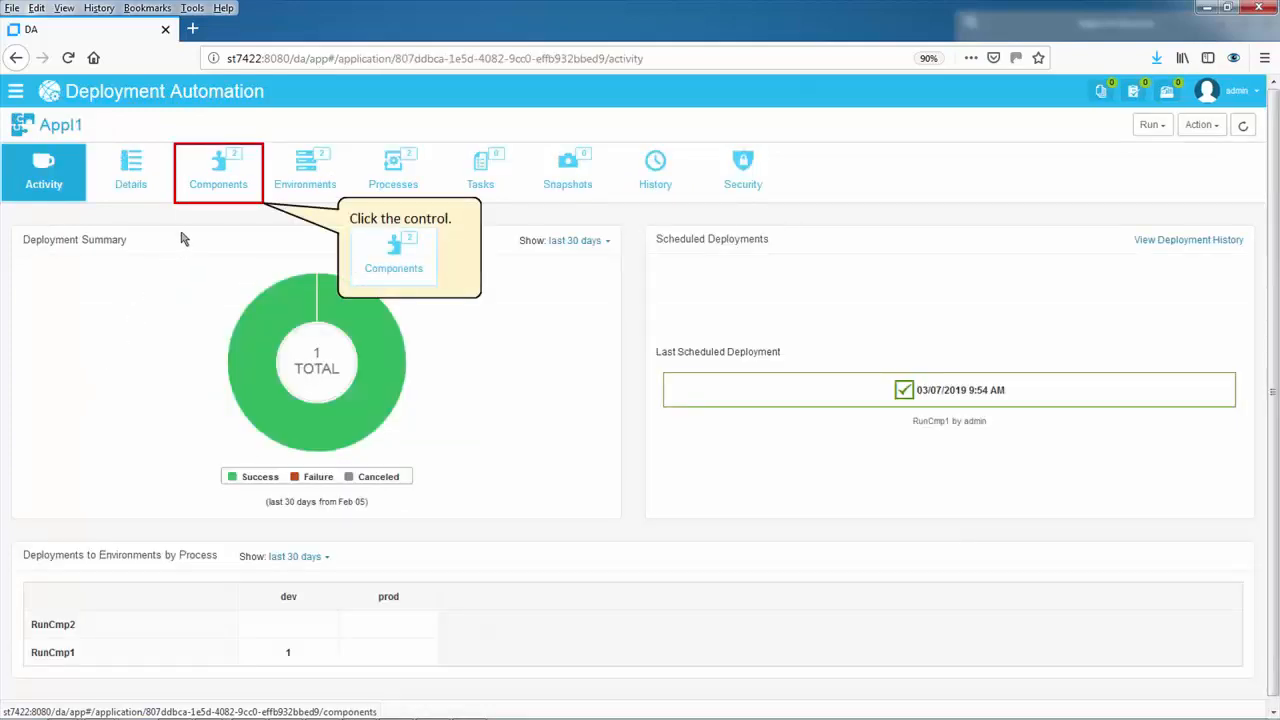
{"action": "left_click", "coordinate": [220, 176]}
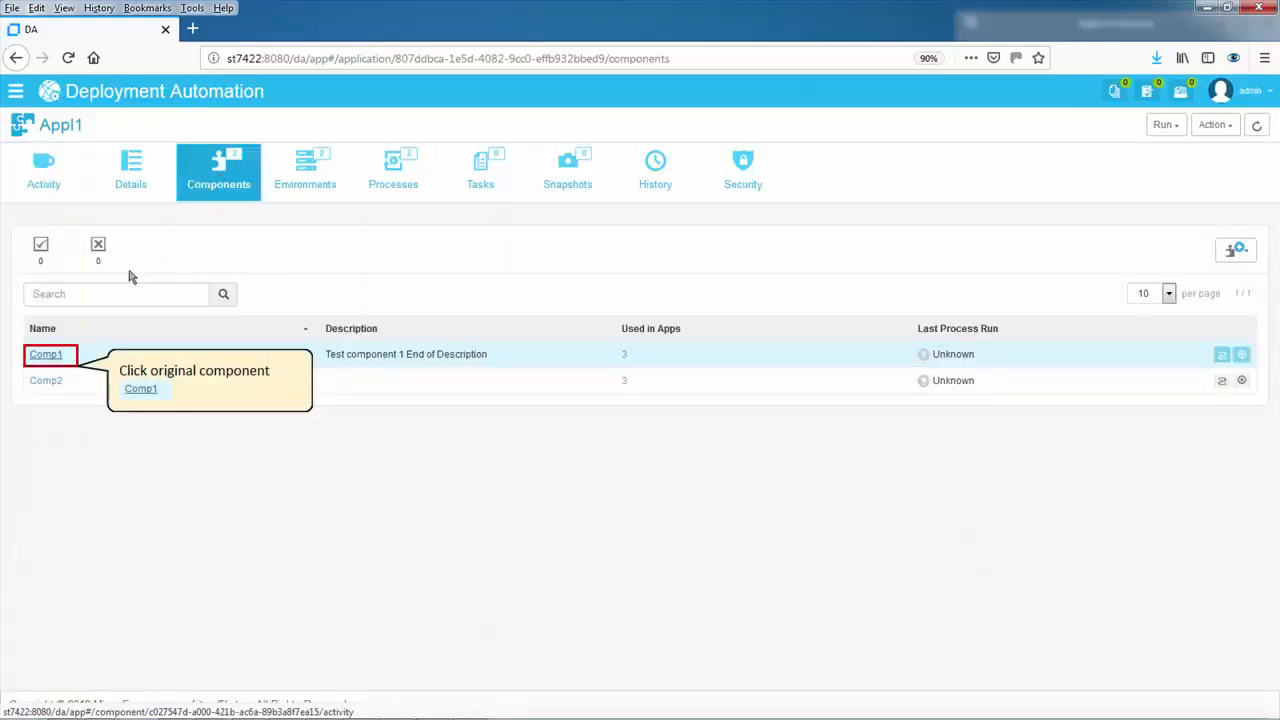
{"action": "left_click", "coordinate": [50, 355]}
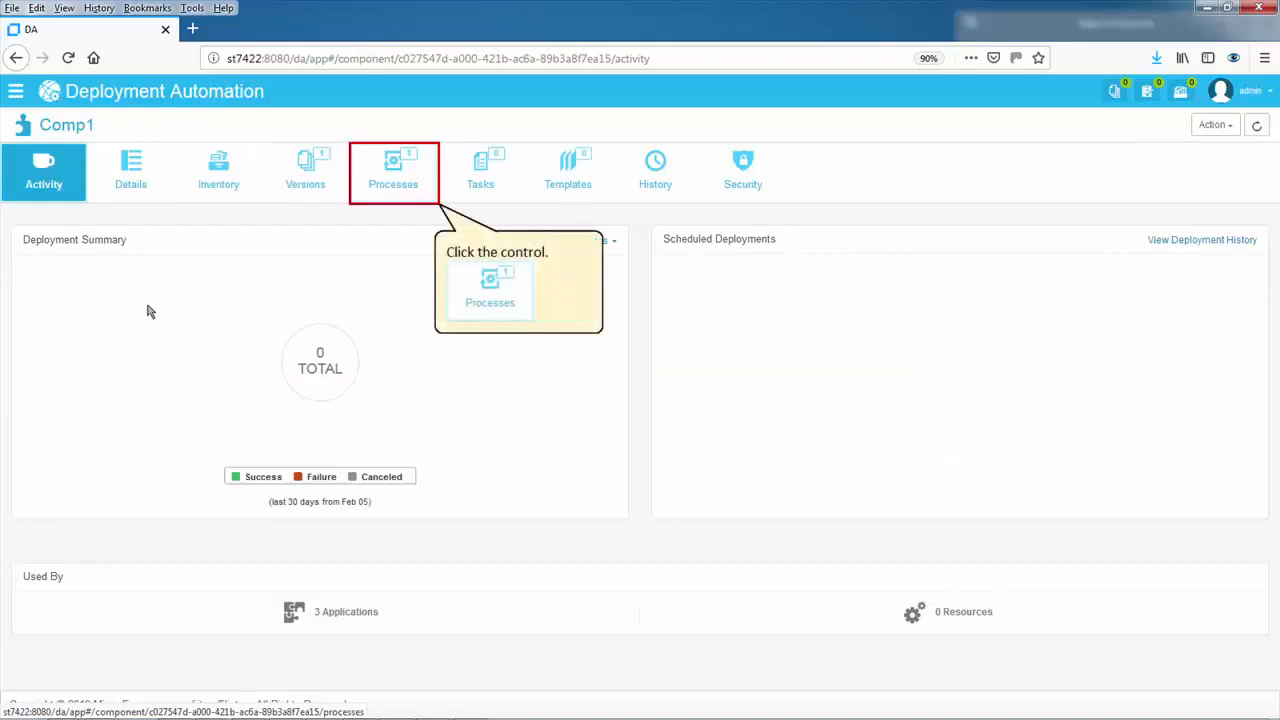
{"action": "left_click", "coordinate": [394, 176]}
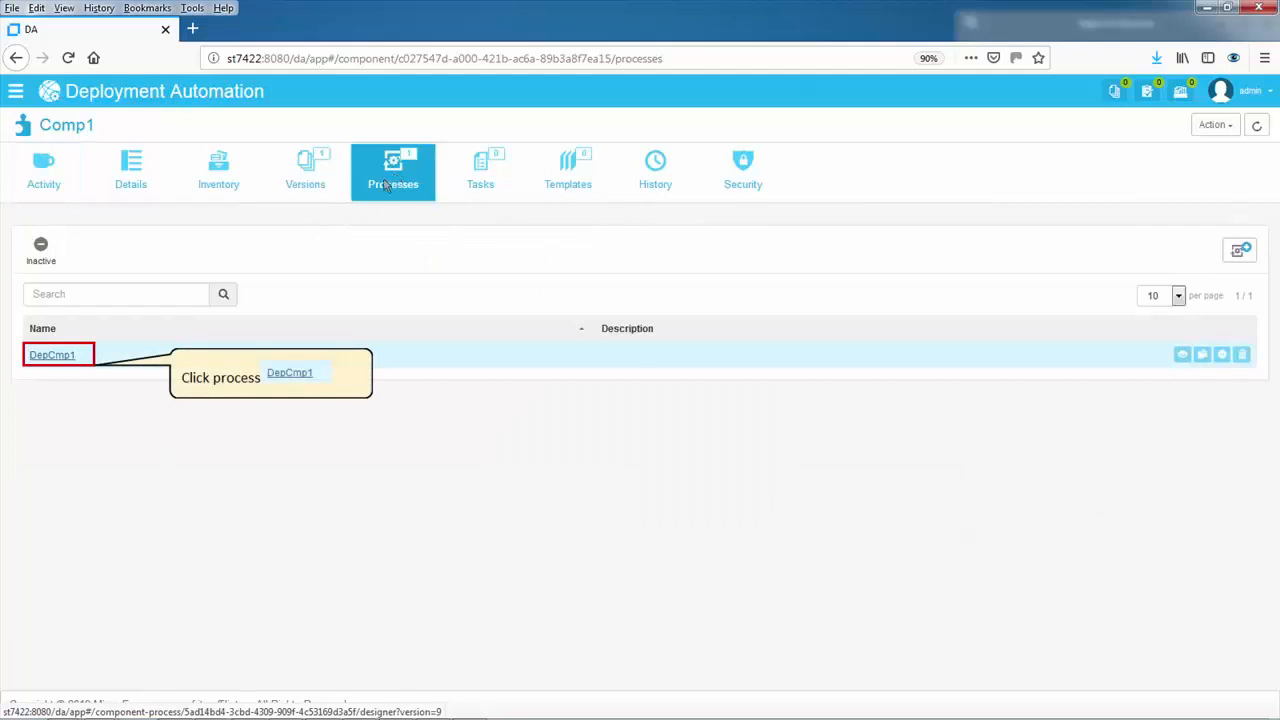
{"action": "left_click", "coordinate": [55, 355]}
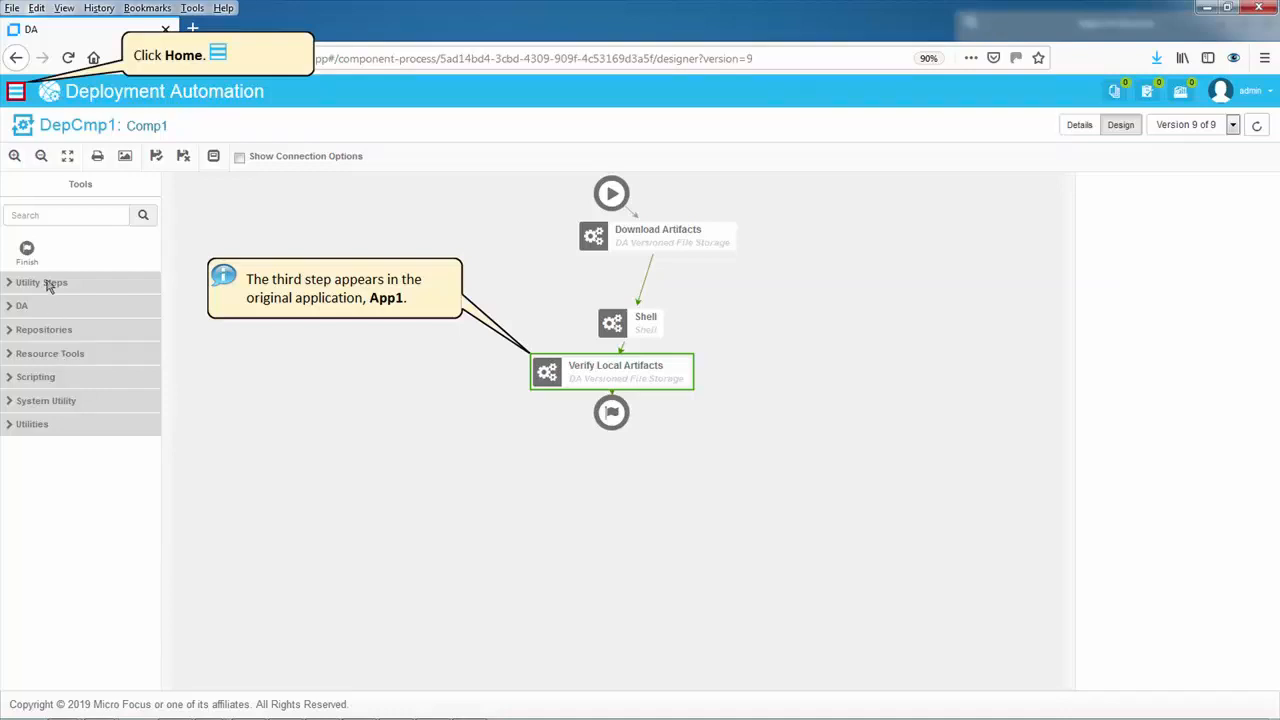
Step: Go to application App1 - DEEPCOPY and view the design of its CMP1-DEEP component's DepCmp1 process
{"action": "left_click", "coordinate": [16, 92]}
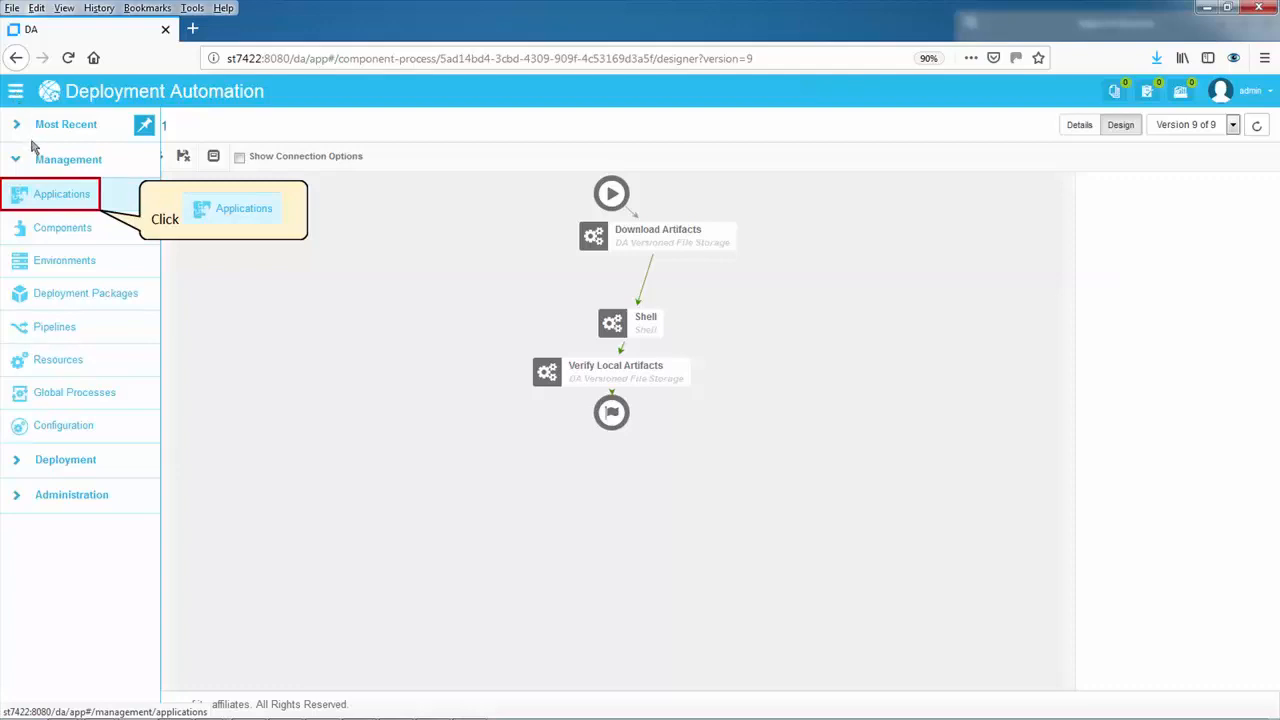
{"action": "left_click", "coordinate": [59, 200]}
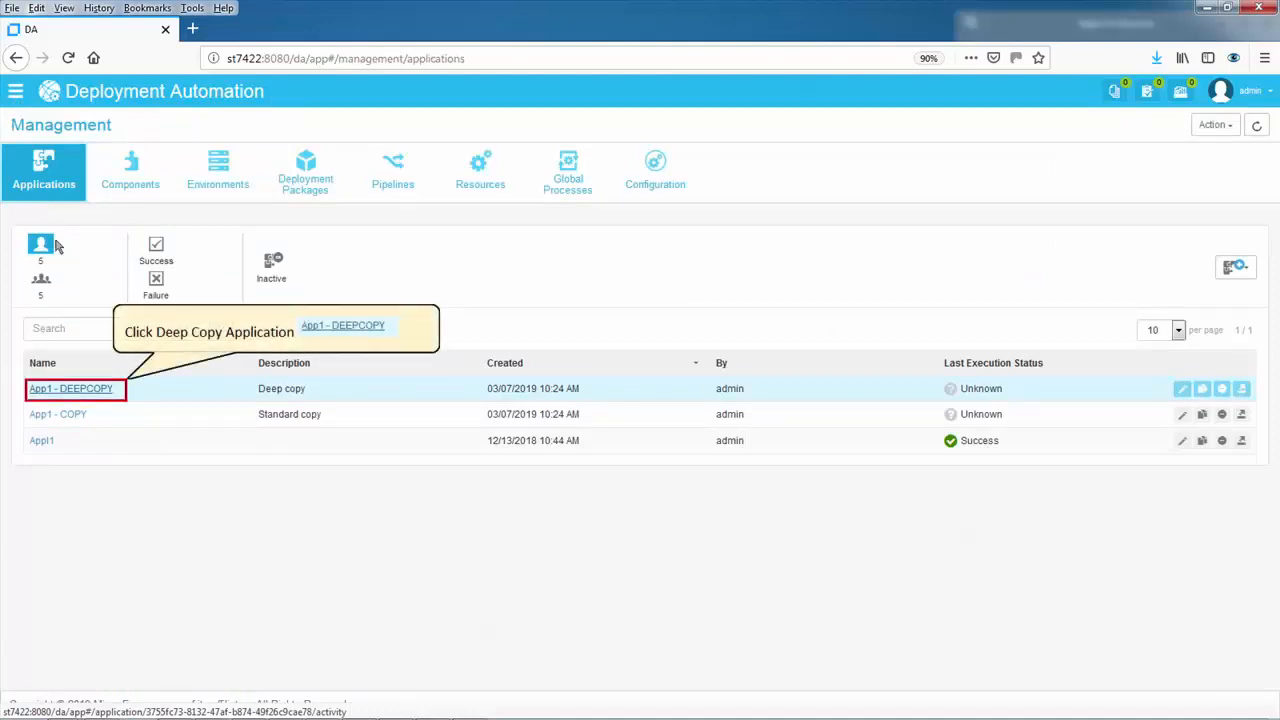
{"action": "left_click", "coordinate": [84, 396]}
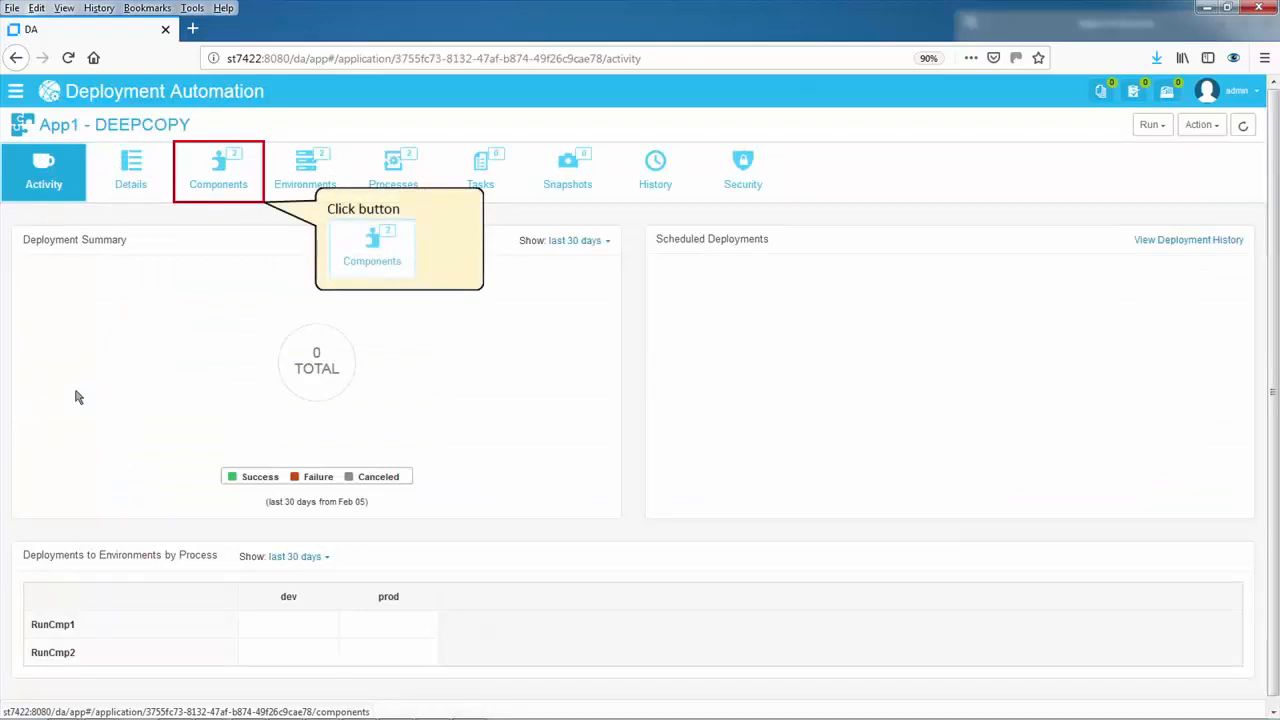
{"action": "left_click", "coordinate": [221, 180]}
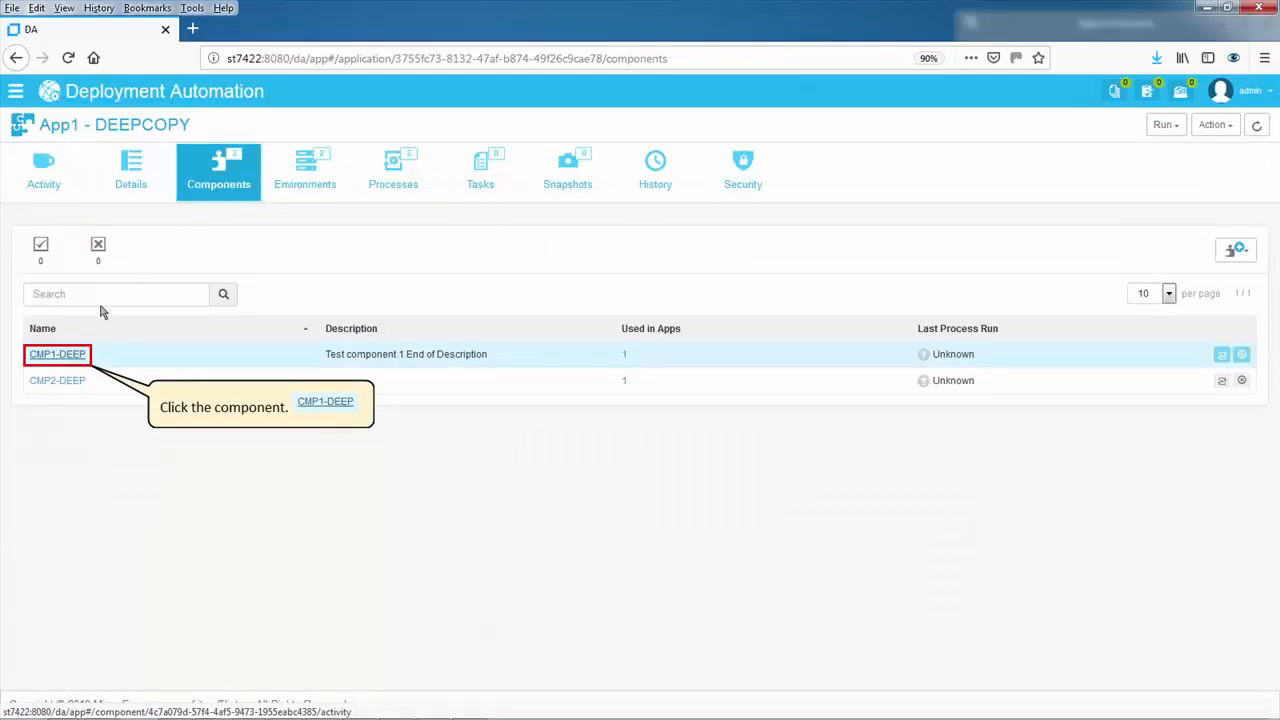
{"action": "left_click", "coordinate": [60, 356]}
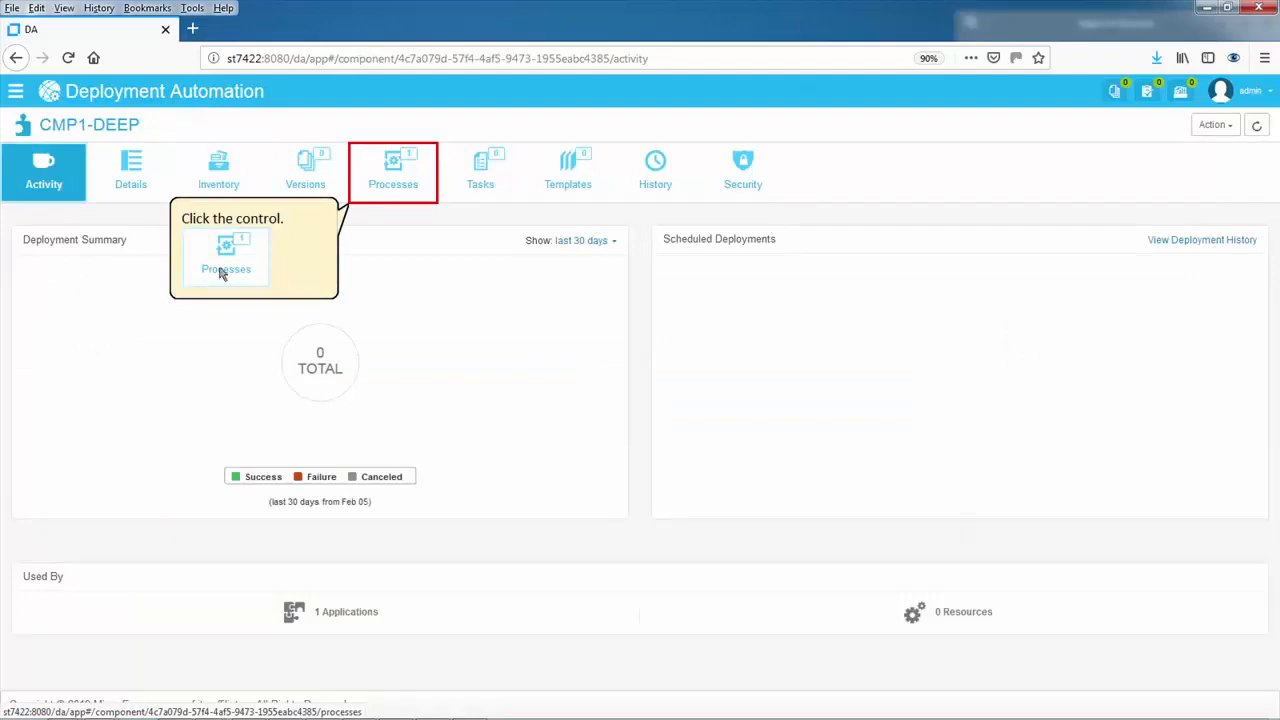
{"action": "left_click", "coordinate": [396, 186]}
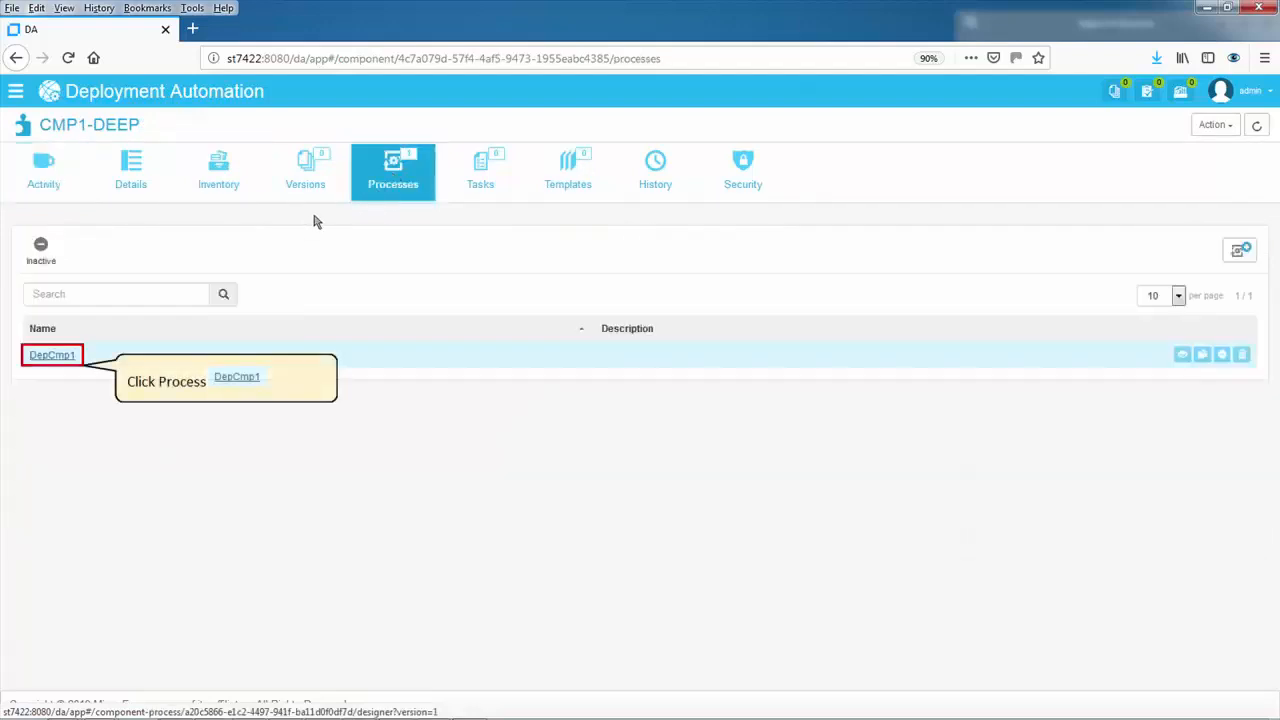
{"action": "left_click", "coordinate": [52, 356]}
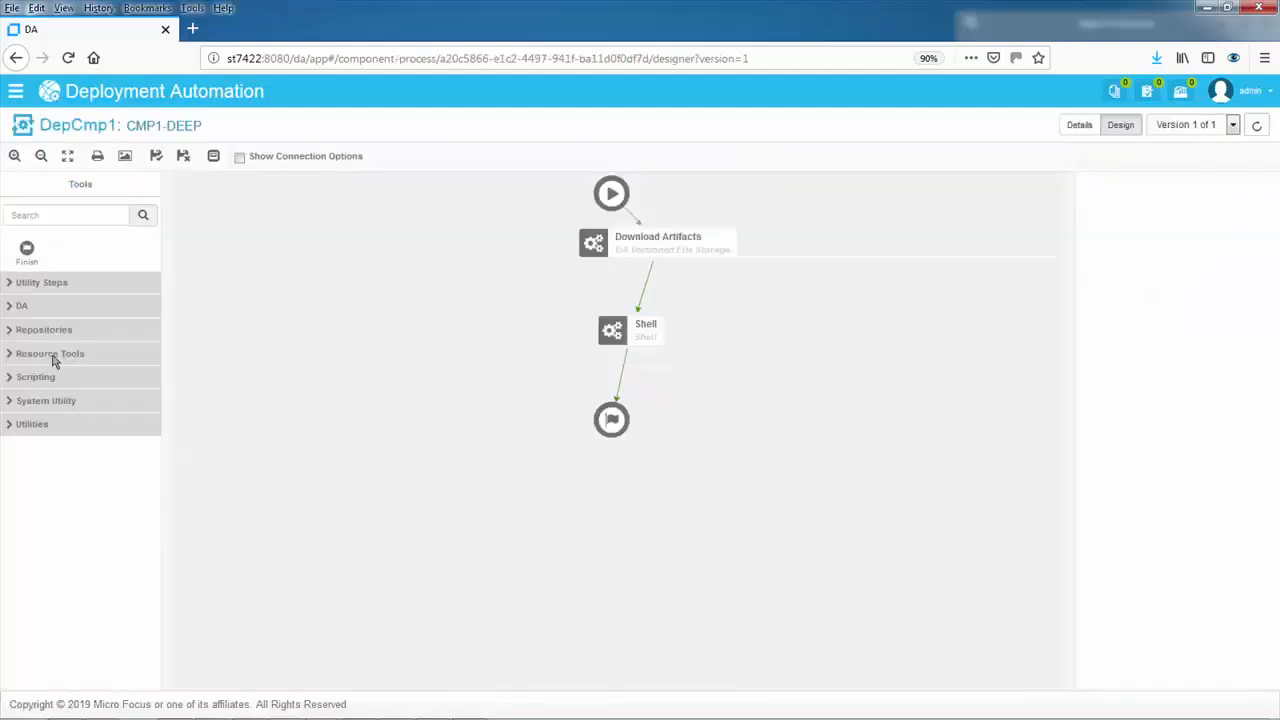